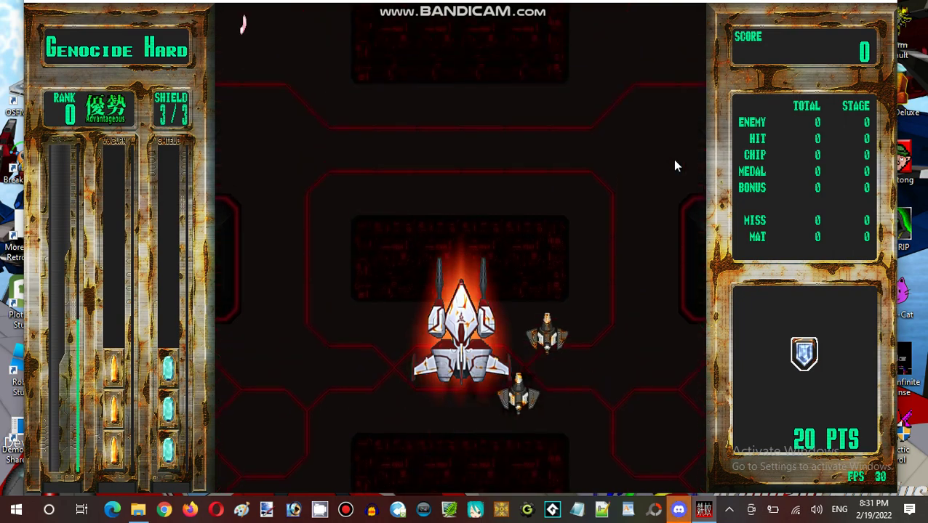
# Step: Steer under the opening fighters and shoot them down until the Ashikavi banner appears
pyautogui.press('Right')
pyautogui.press('Down')
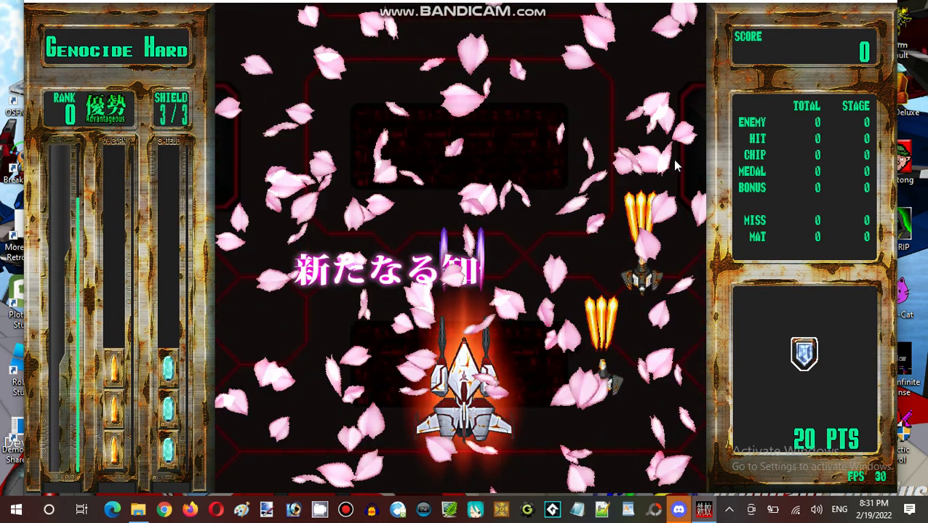
pyautogui.press('Left')
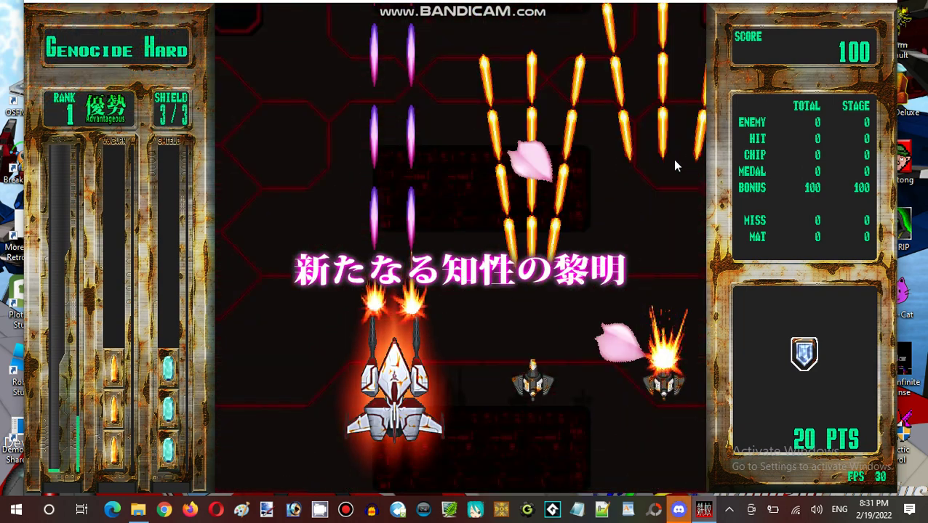
pyautogui.press('Right')
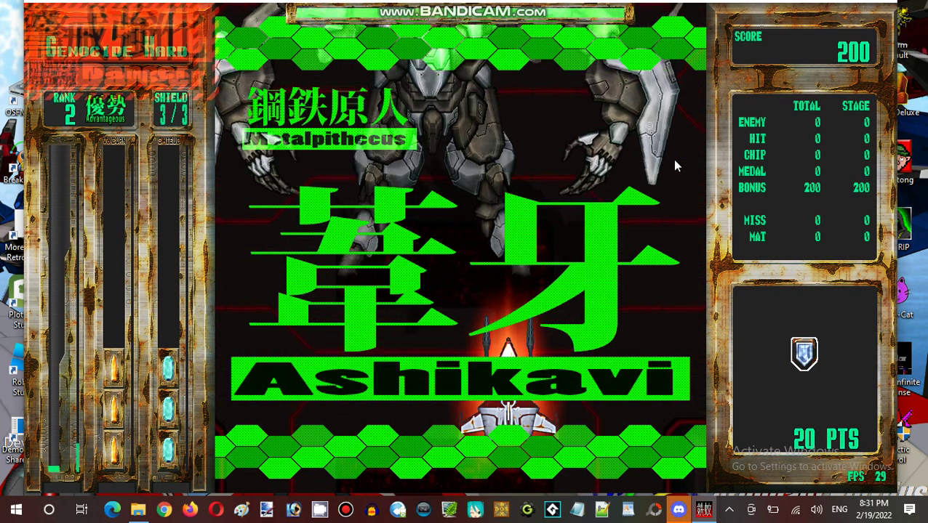
# Step: Open fire on Ashikavi, shifting left and right to stay under the boss
pyautogui.press('Left')
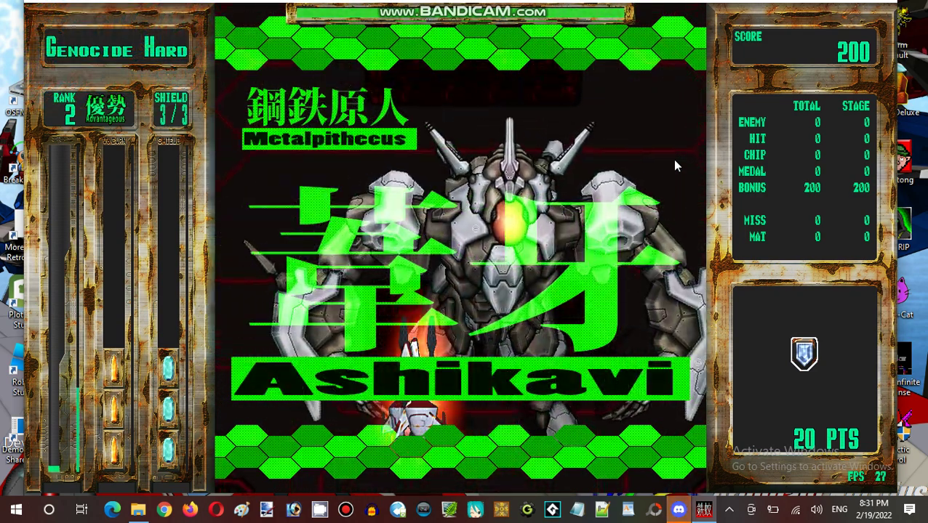
pyautogui.press('z')
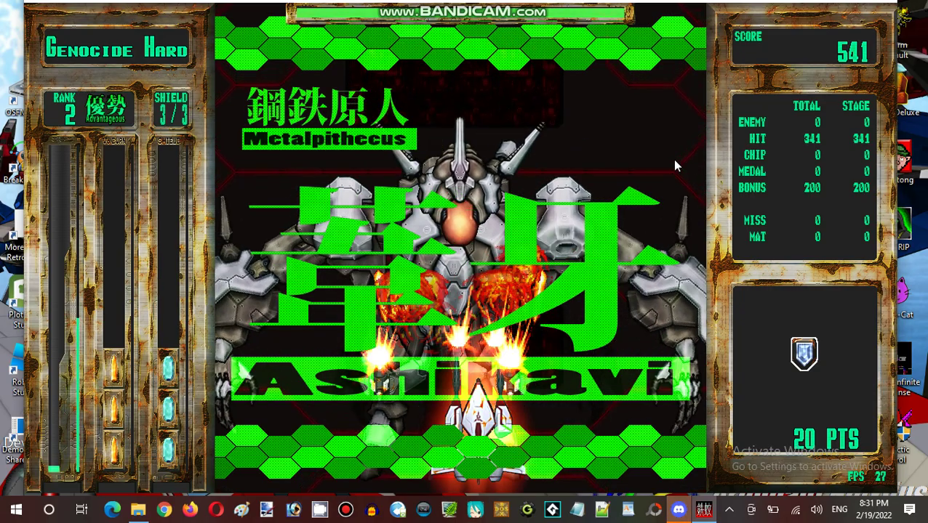
pyautogui.press('Down')
pyautogui.press('Left')
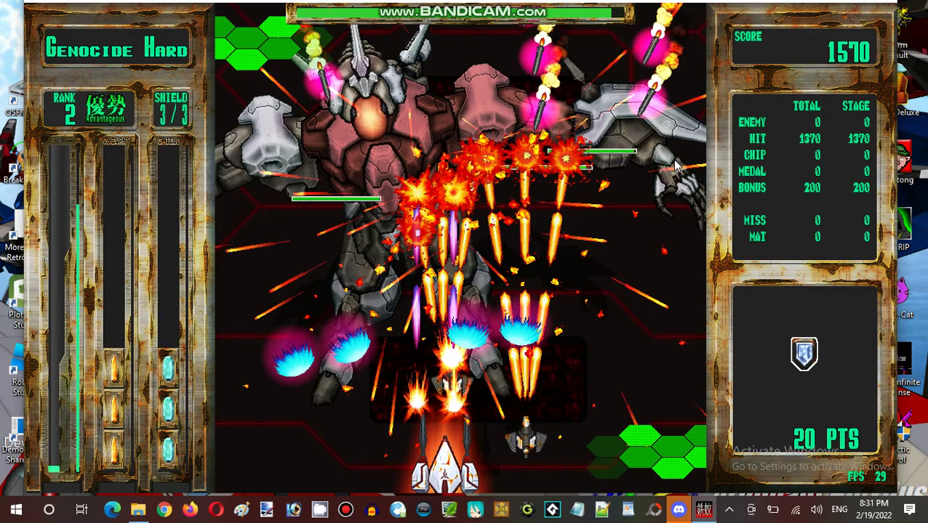
pyautogui.press('Right')
pyautogui.press('Right')
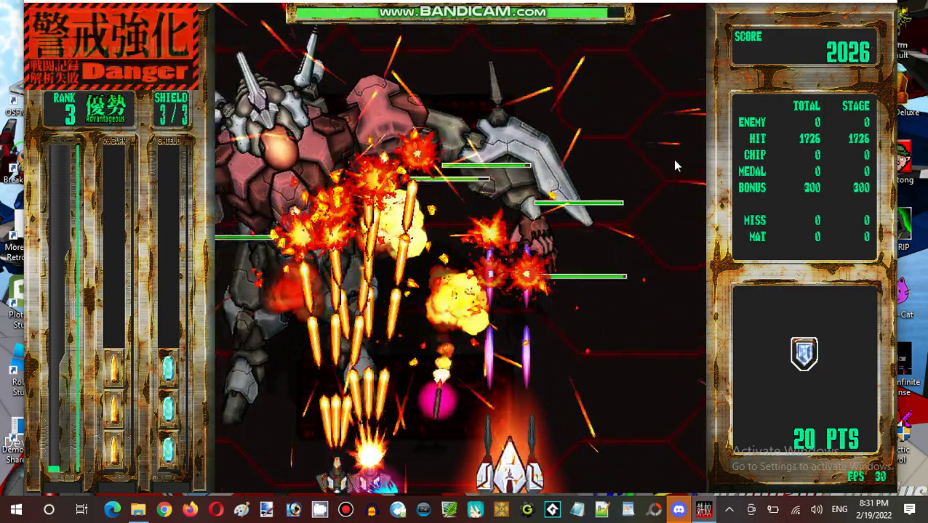
pyautogui.press('Left')
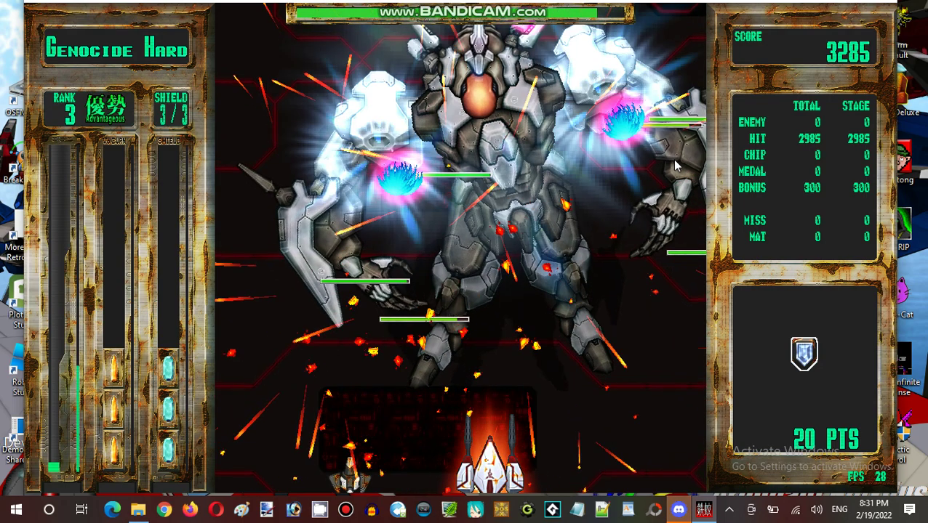
pyautogui.press('Left')
pyautogui.press('Left')
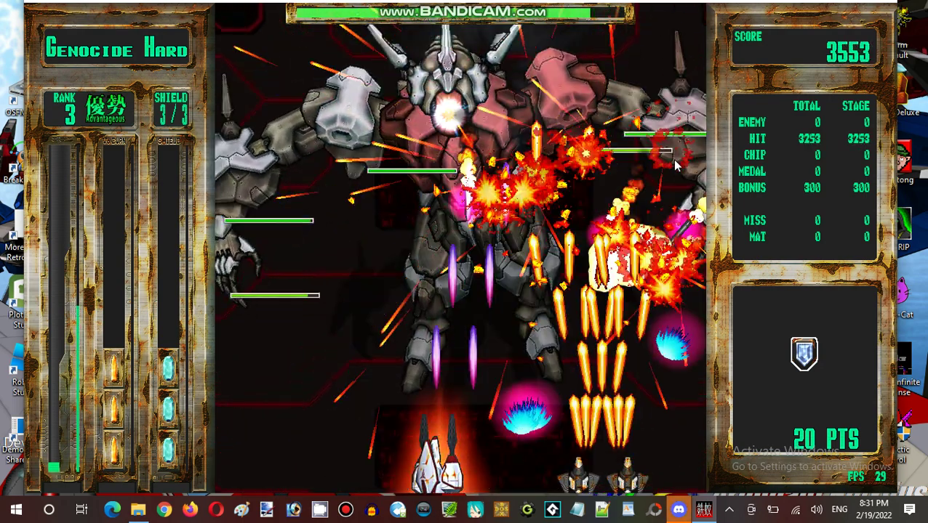
pyautogui.press('Left')
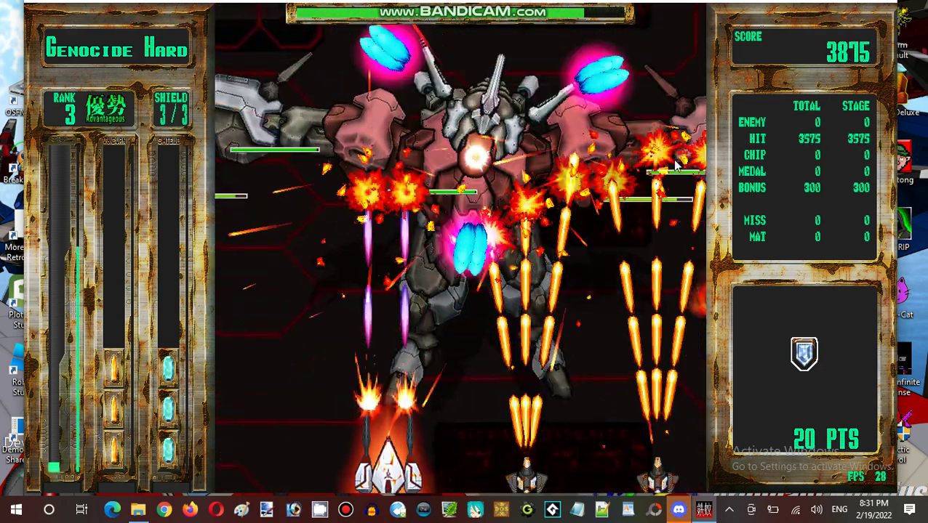
# Step: Track the boss side to side, dodging its bullets and the pink beam
pyautogui.press('Right')
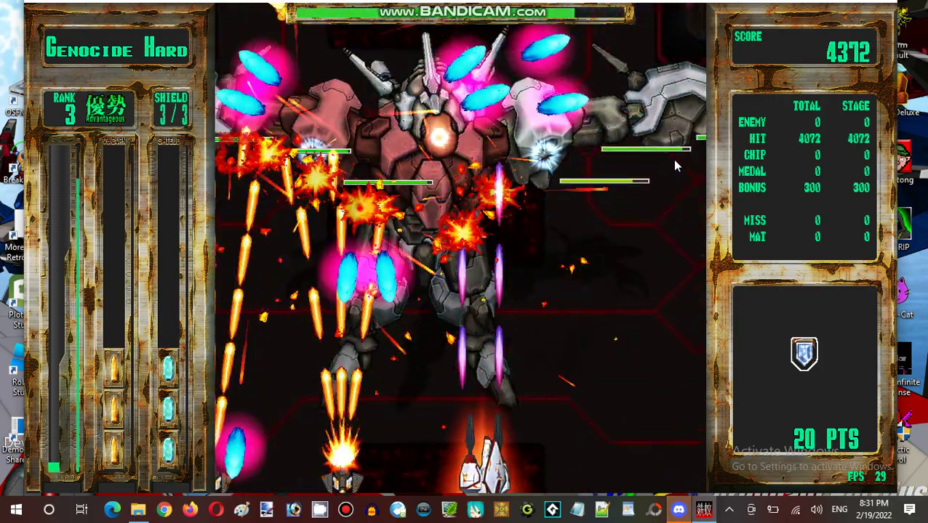
pyautogui.press('Right')
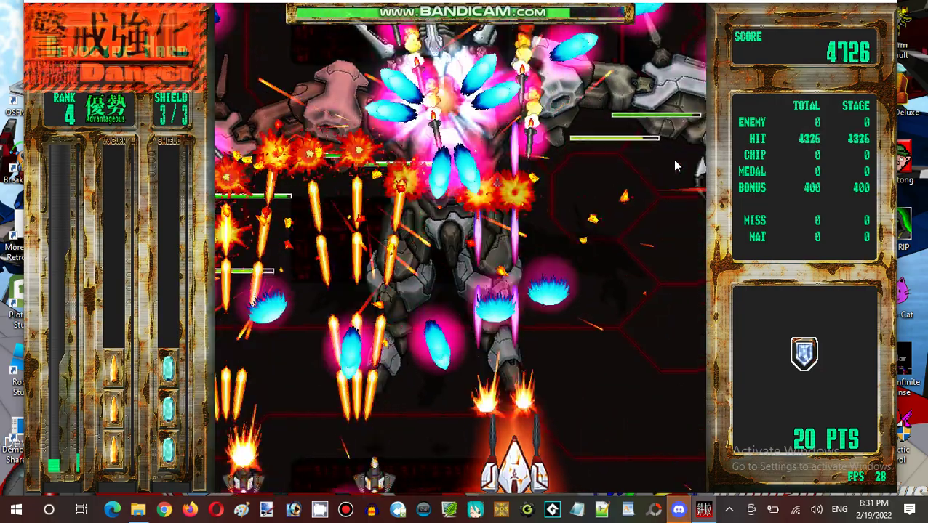
pyautogui.press('Right')
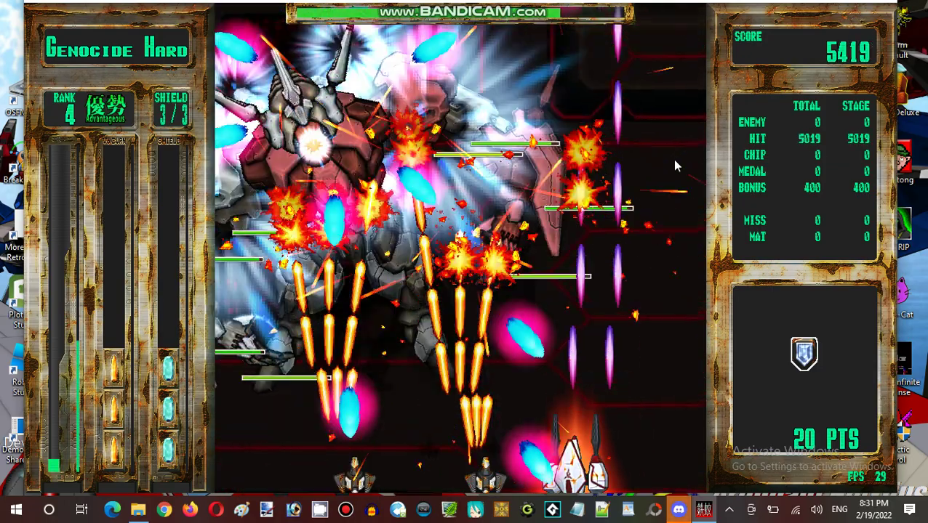
pyautogui.press('Left')
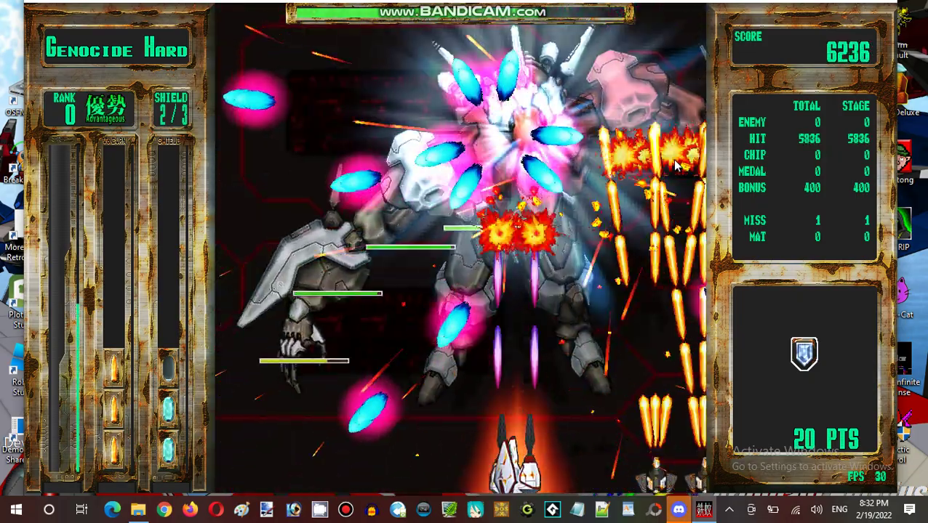
pyautogui.press('Left')
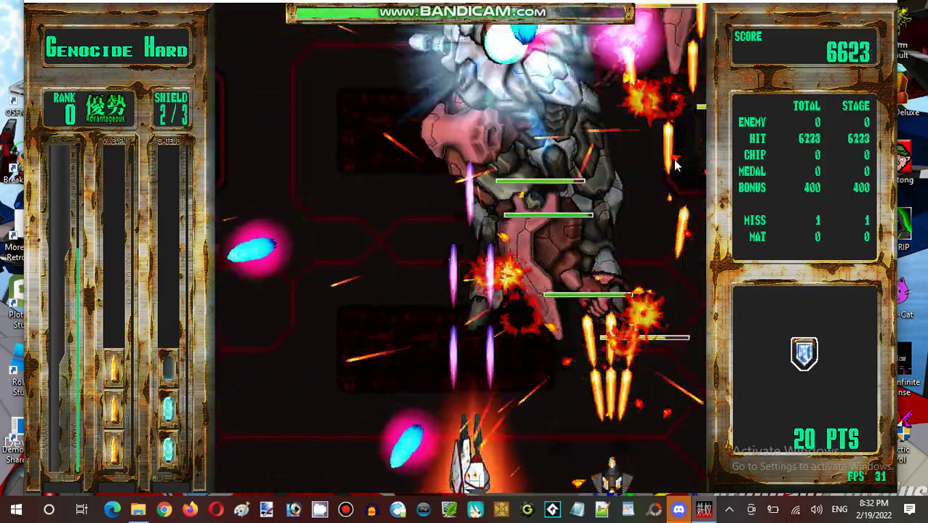
pyautogui.press('Right')
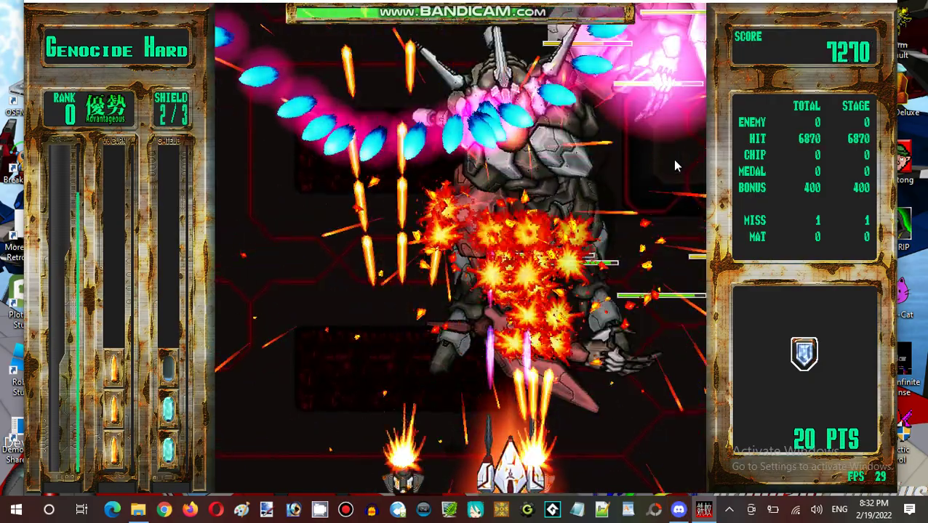
pyautogui.press('Right')
pyautogui.press('Left')
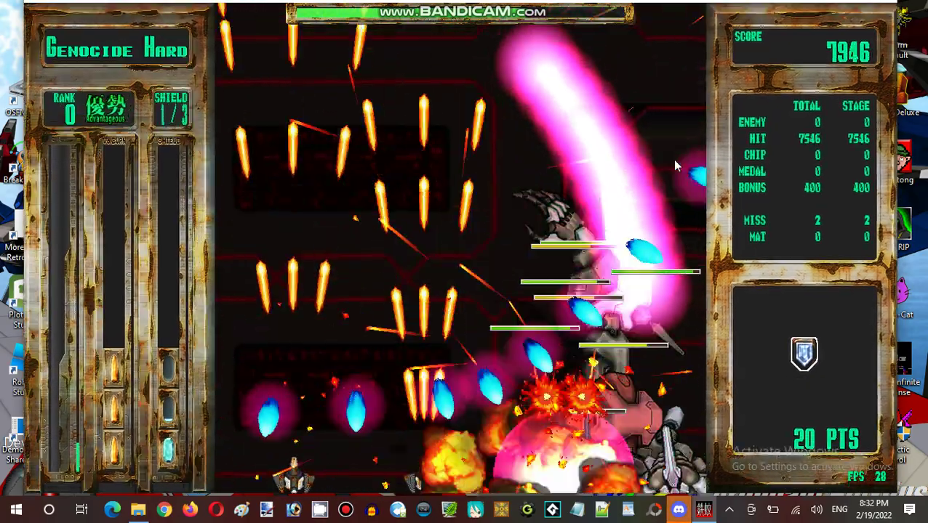
pyautogui.press('Right')
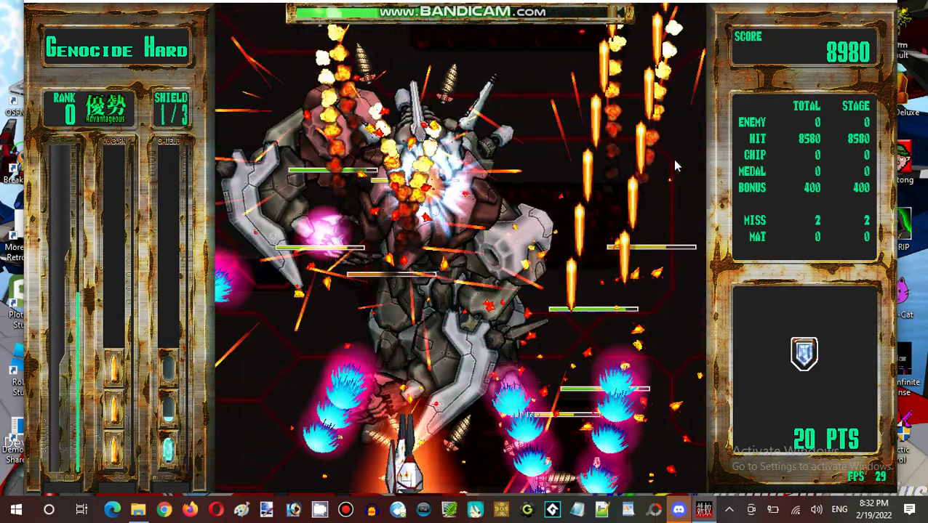
# Step: Sweep right clear of the bullet trail, then return left to hit the boss
pyautogui.press('Right')
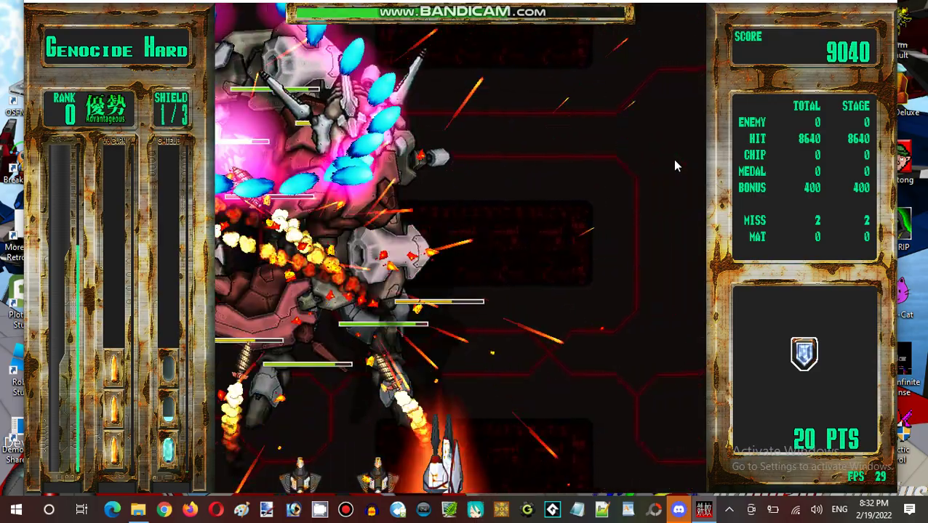
pyautogui.press('Right')
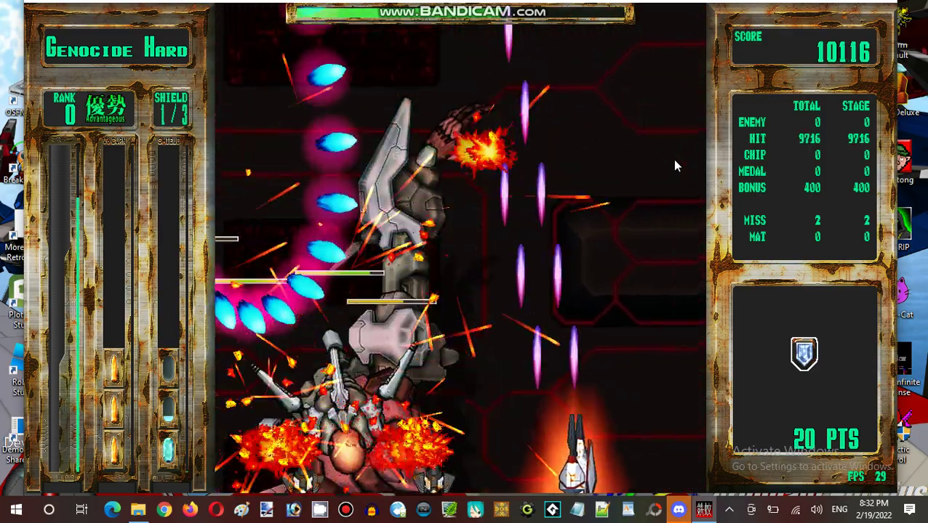
pyautogui.press('Right')
pyautogui.press('Right')
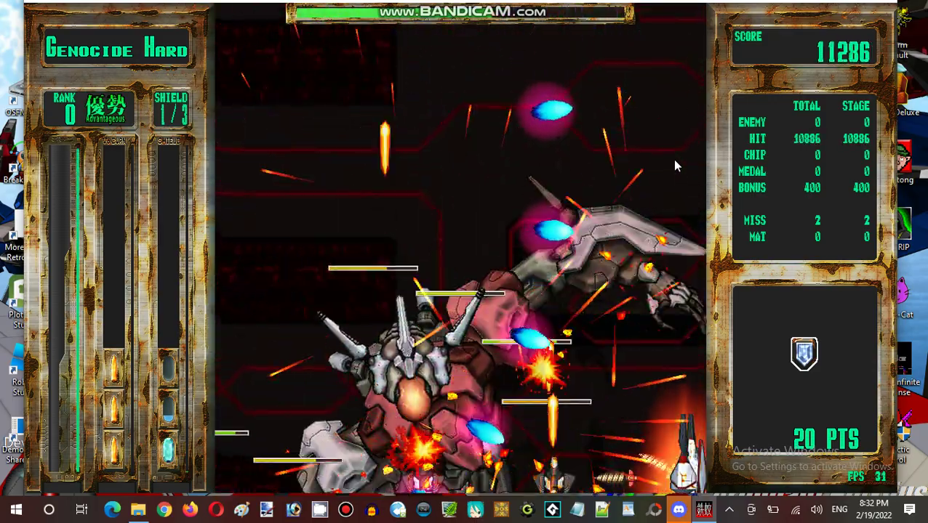
pyautogui.press('Left')
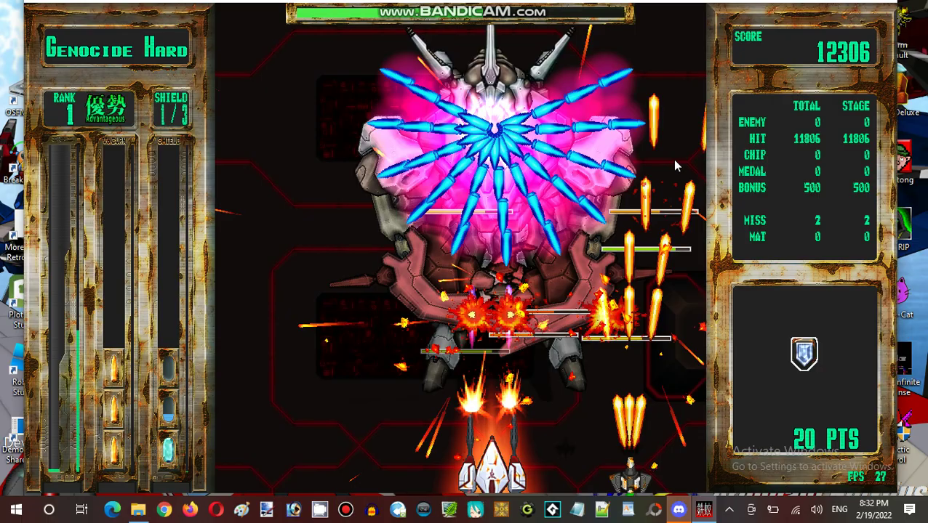
pyautogui.press('Left')
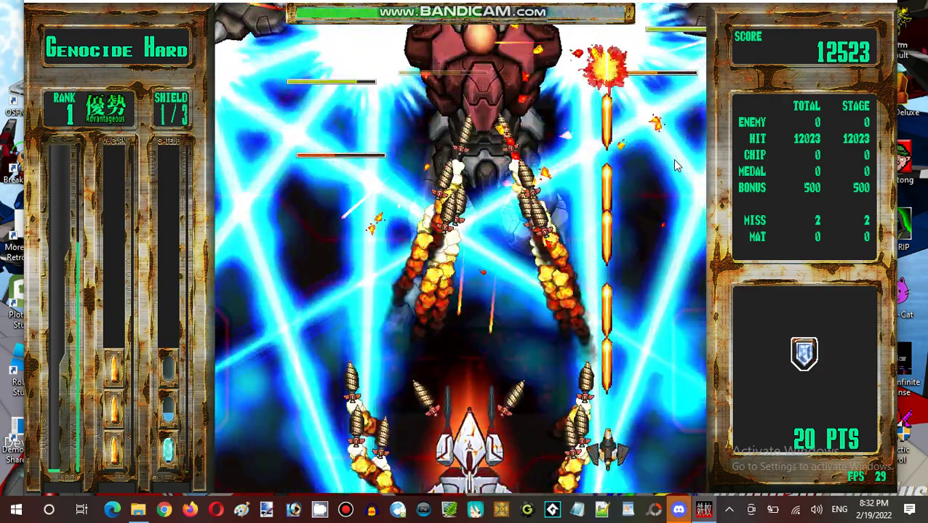
# Step: Slip through the blue laser cage and dodge the drills while climbing toward the boss
pyautogui.press('Up')
pyautogui.press('Up')
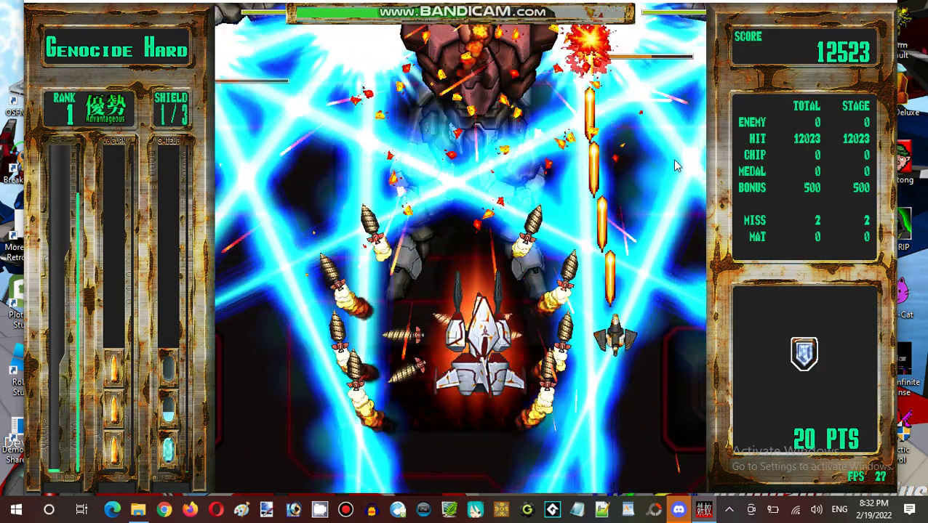
pyautogui.press('Down')
pyautogui.press('Right')
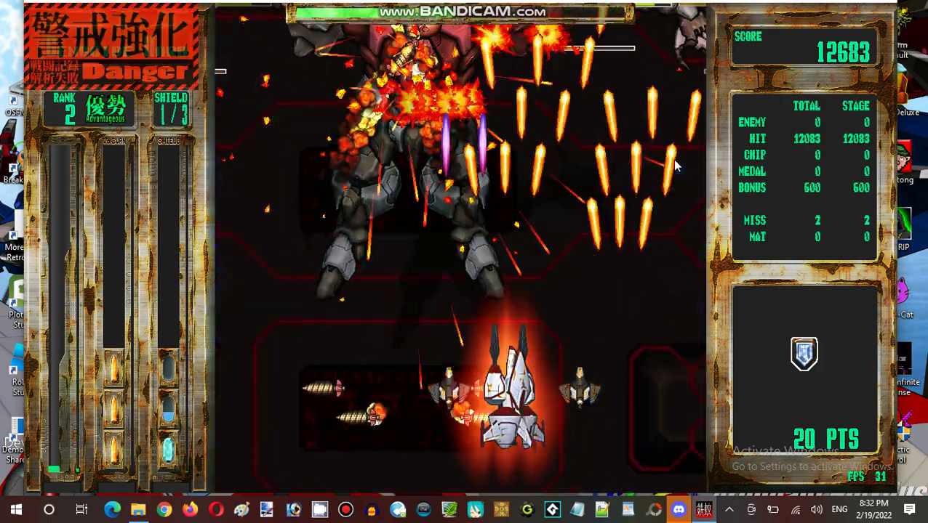
pyautogui.press('Right')
pyautogui.press('Up')
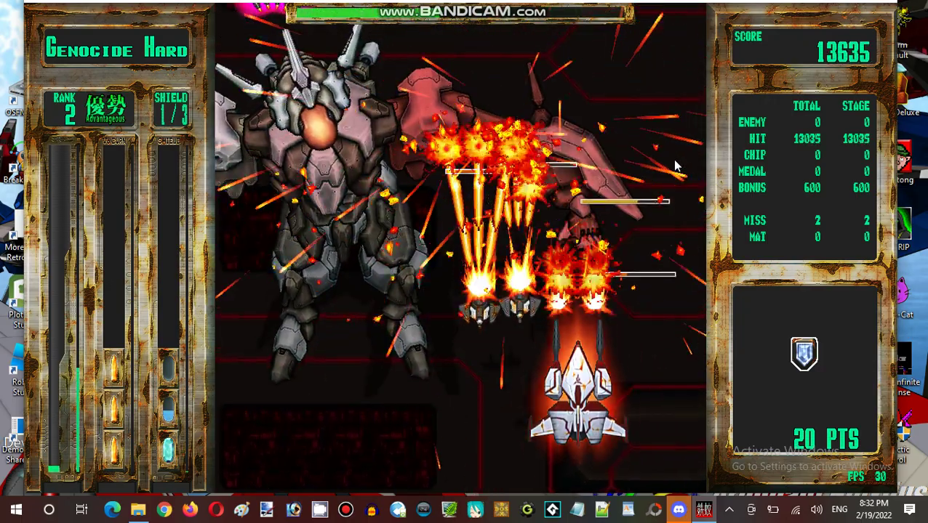
# Step: Hold under the boss, edging left and right to avoid fire while shooting
pyautogui.press('Down')
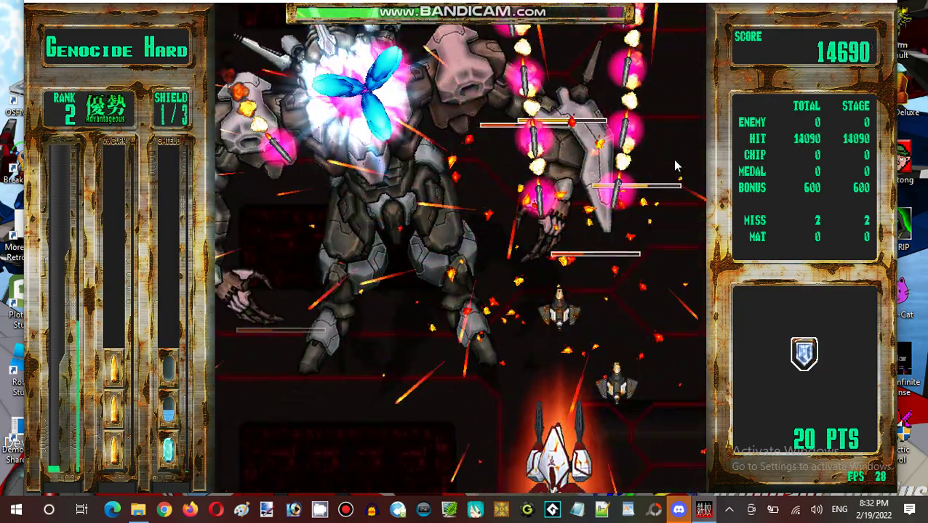
pyautogui.press('Left')
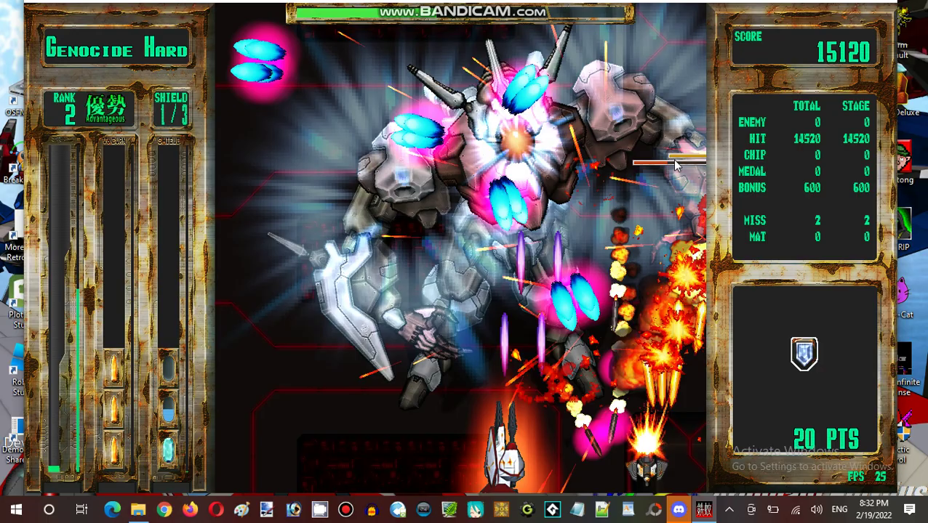
pyautogui.press('Left')
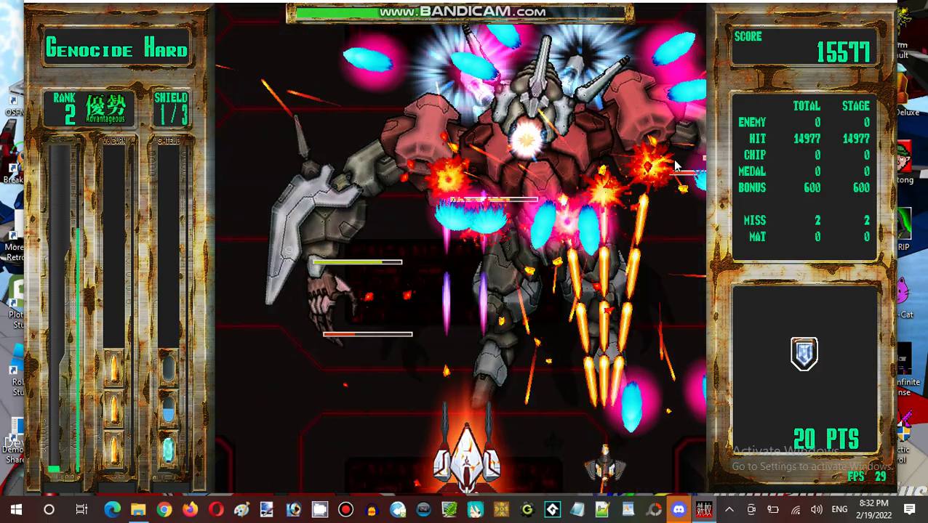
pyautogui.press('Left')
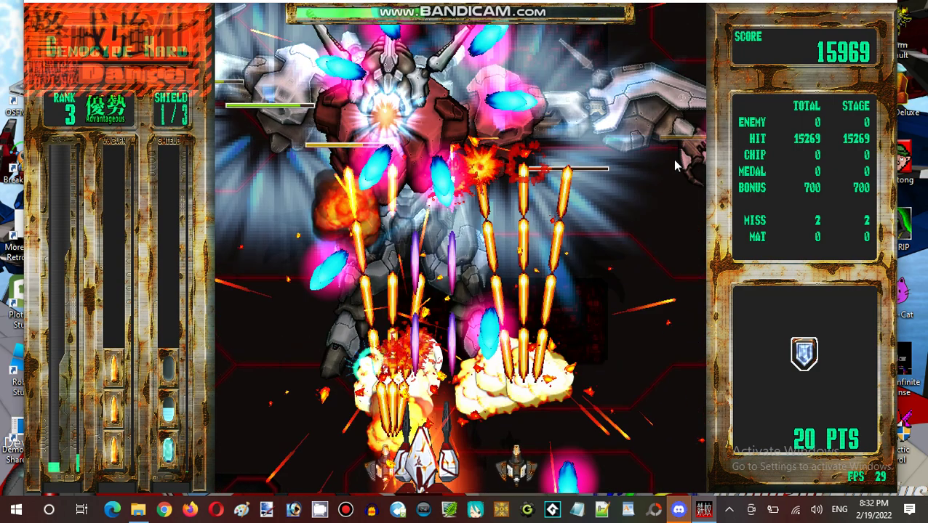
pyautogui.press('Left')
pyautogui.press('Right')
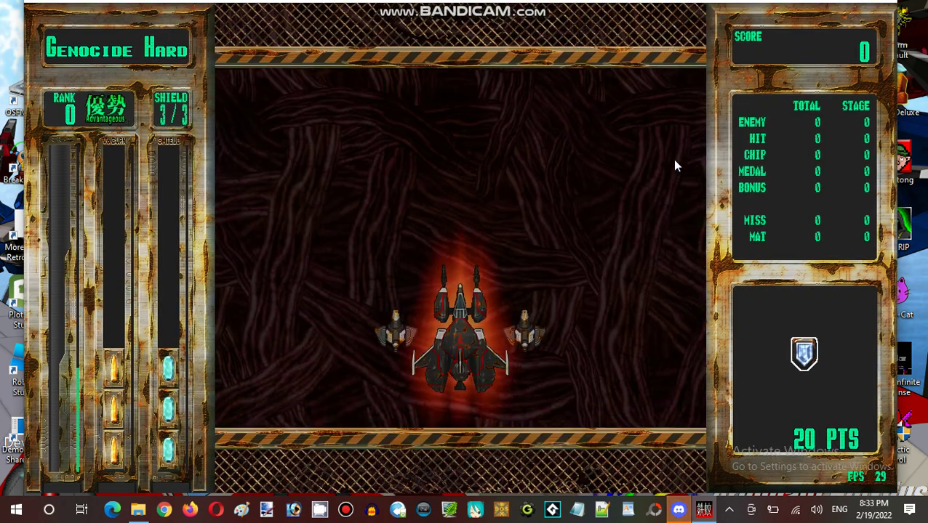
# Step: Fire at the insect boss, backing off from its explosion and new form
pyautogui.press('z')
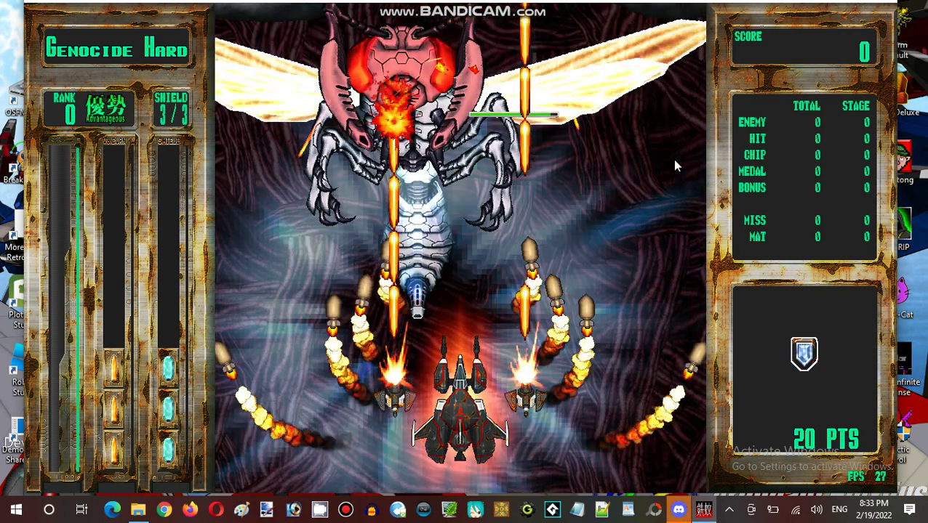
pyautogui.press('Down')
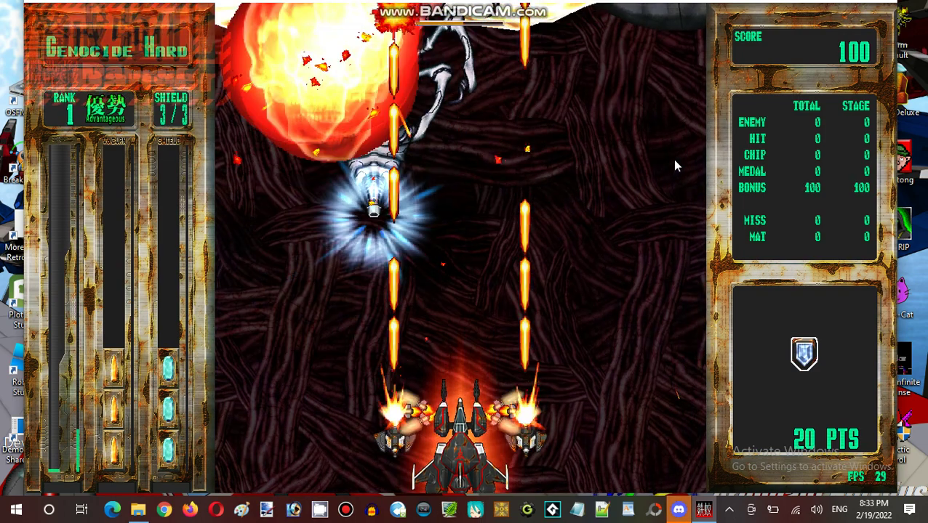
pyautogui.press('Down')
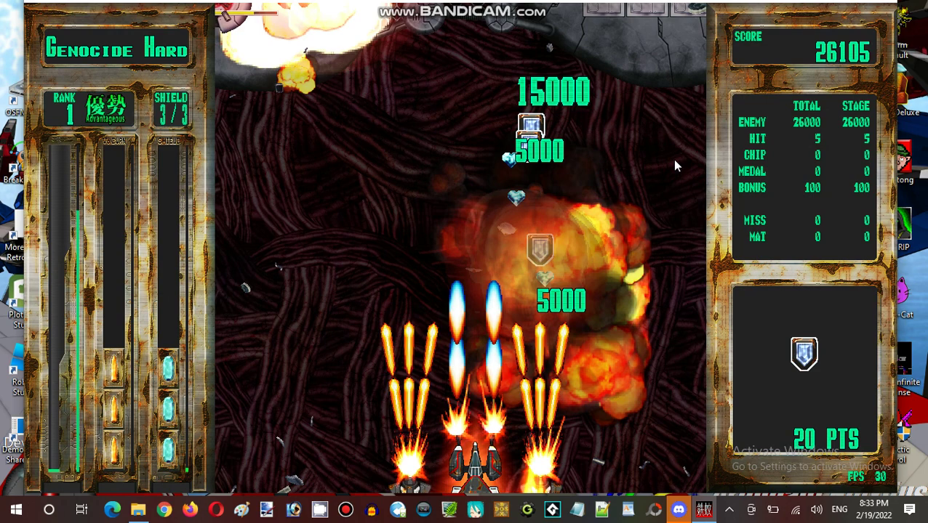
pyautogui.press('Up')
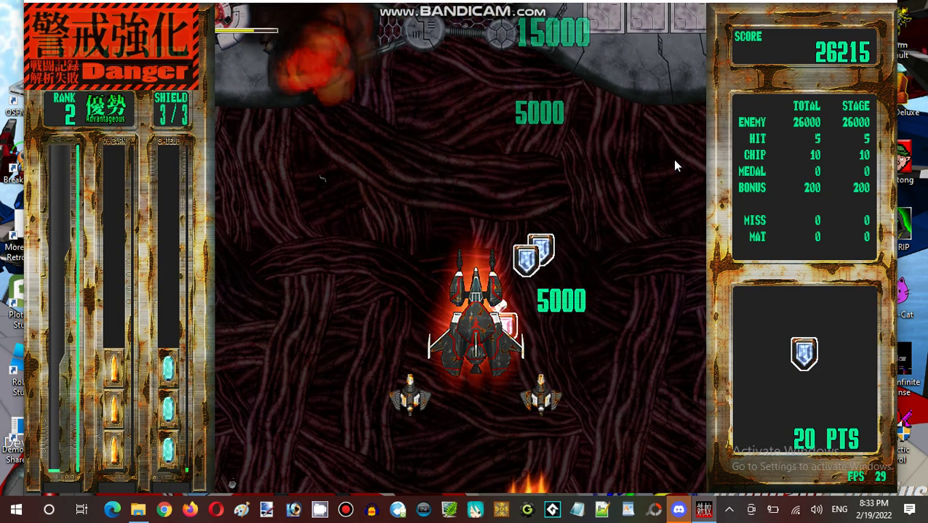
pyautogui.press('Down')
# Step: Strafe to finish the boss area and hit the skull turrets
pyautogui.press('Left')
pyautogui.press('Right')
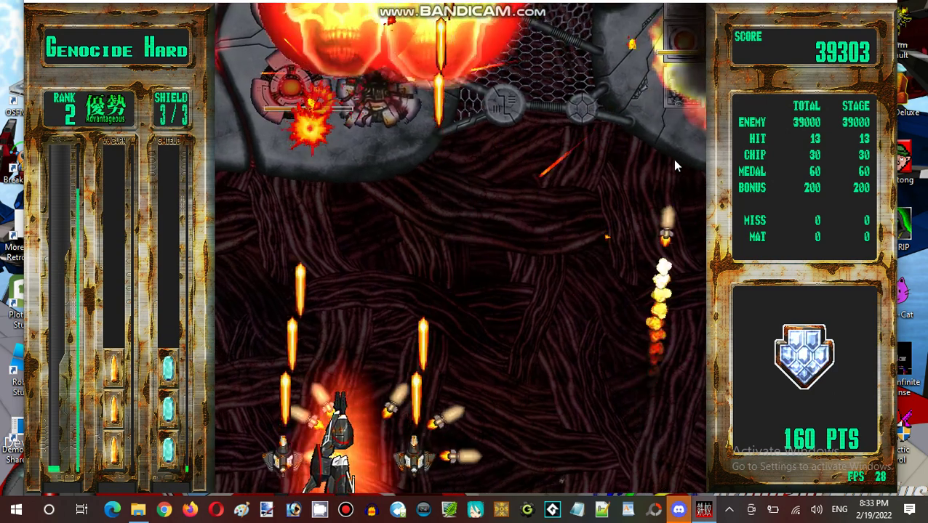
pyautogui.press('Right')
pyautogui.press('Right')
pyautogui.press('Right')
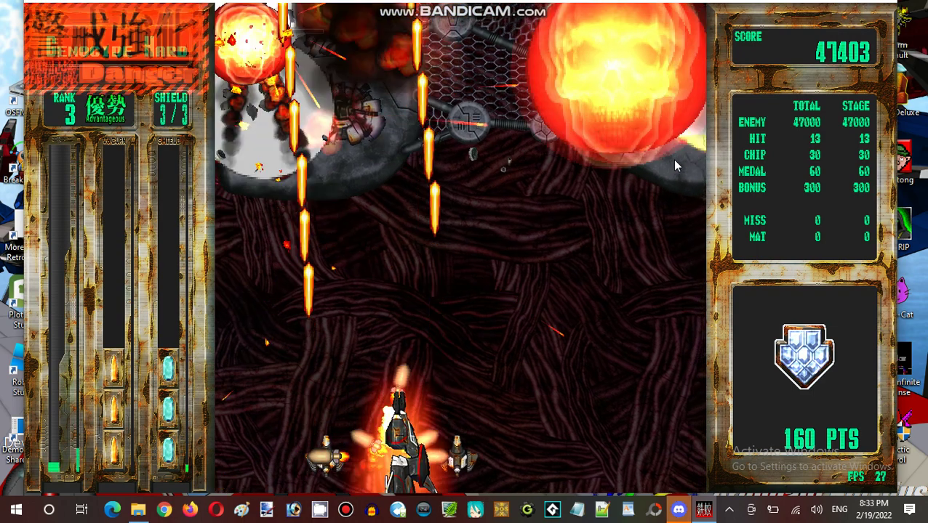
pyautogui.press('Right')
pyautogui.press('Right')
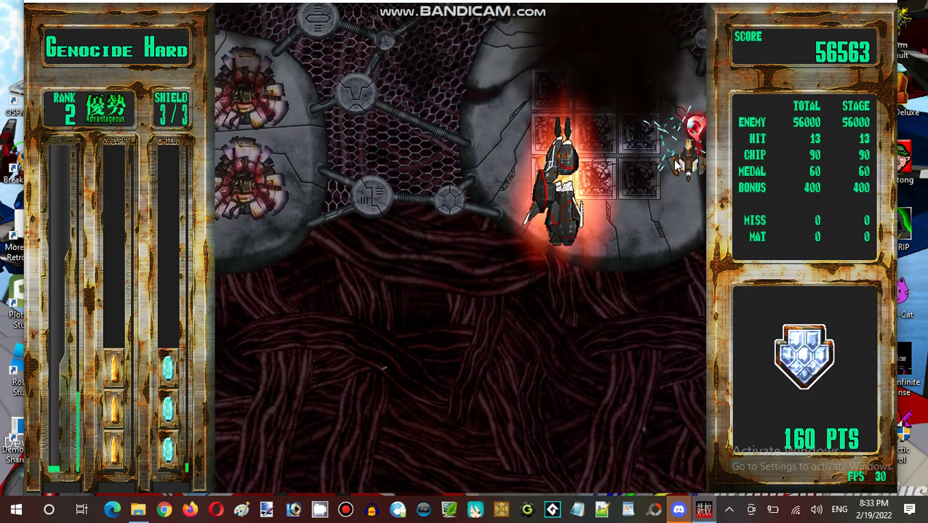
# Step: Evade the fortress wall, then collect medals dropped by the exploding boss
pyautogui.press('Left')
pyautogui.press('Down')
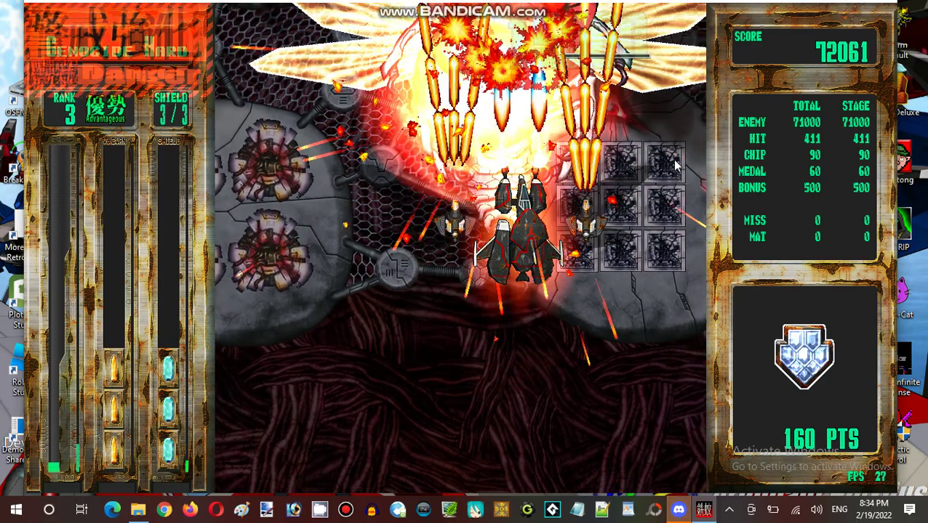
pyautogui.press('Down')
pyautogui.press('Down')
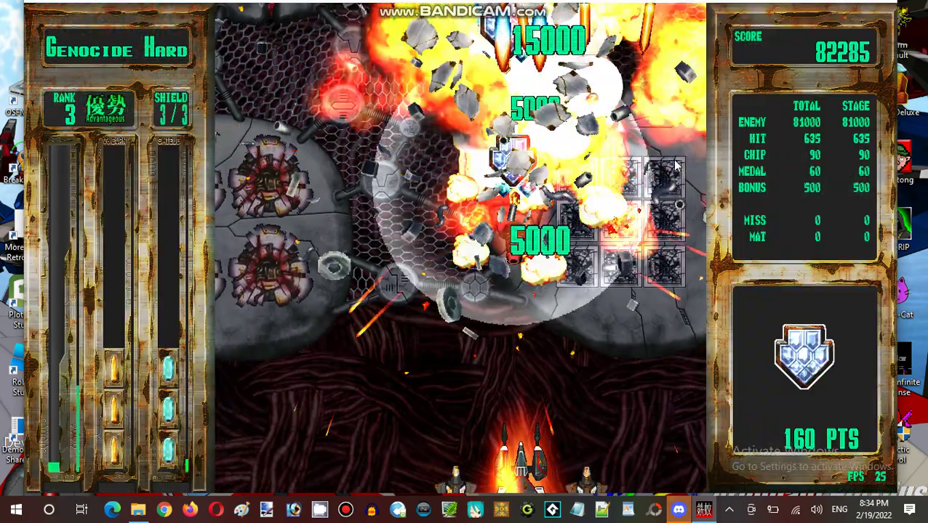
pyautogui.press('Up')
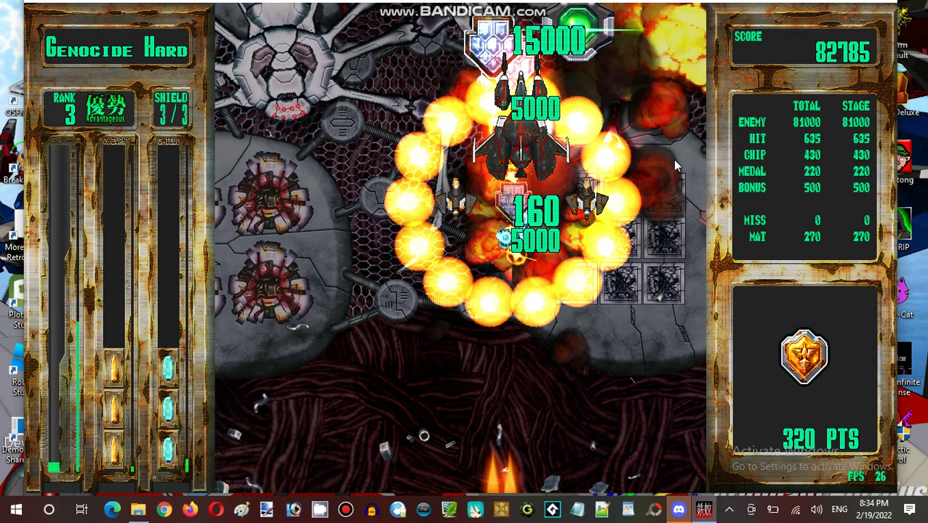
pyautogui.press('Up')
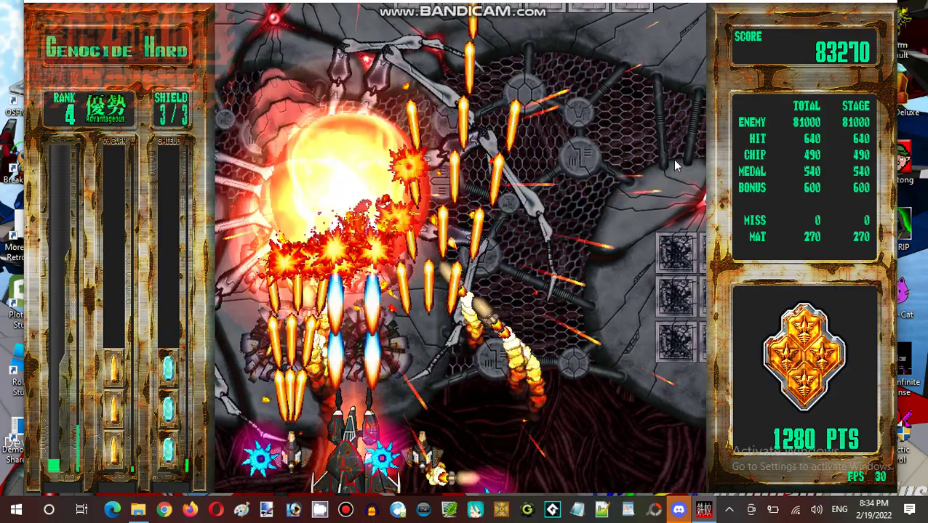
# Step: Attack the fortress turrets from mid-field
pyautogui.press('Left')
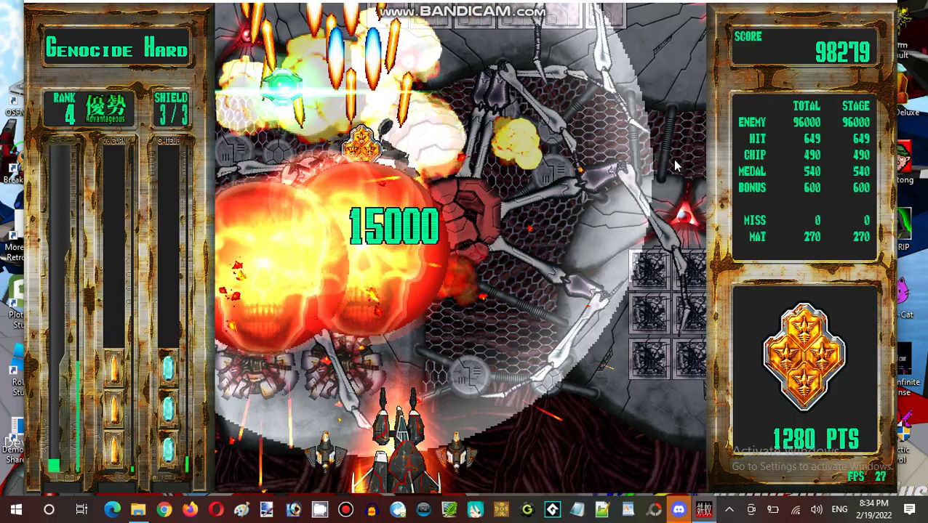
pyautogui.press('Up')
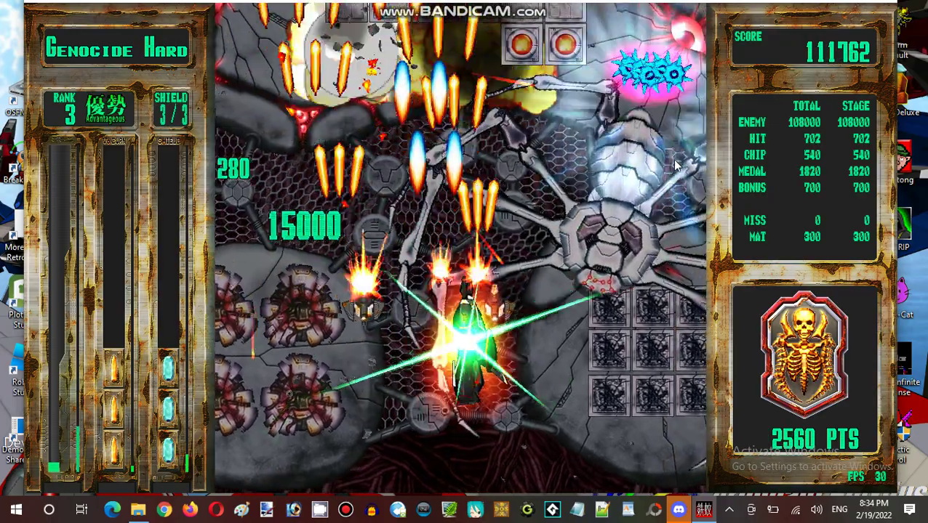
pyautogui.press('Right')
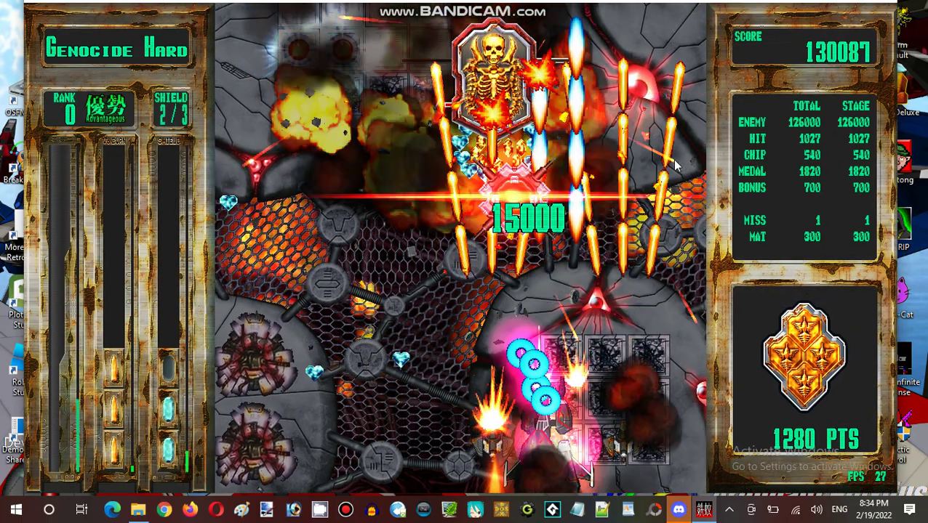
# Step: Sweep across the fortress turrets and destroy the skull target after losing a shield
pyautogui.press('Left')
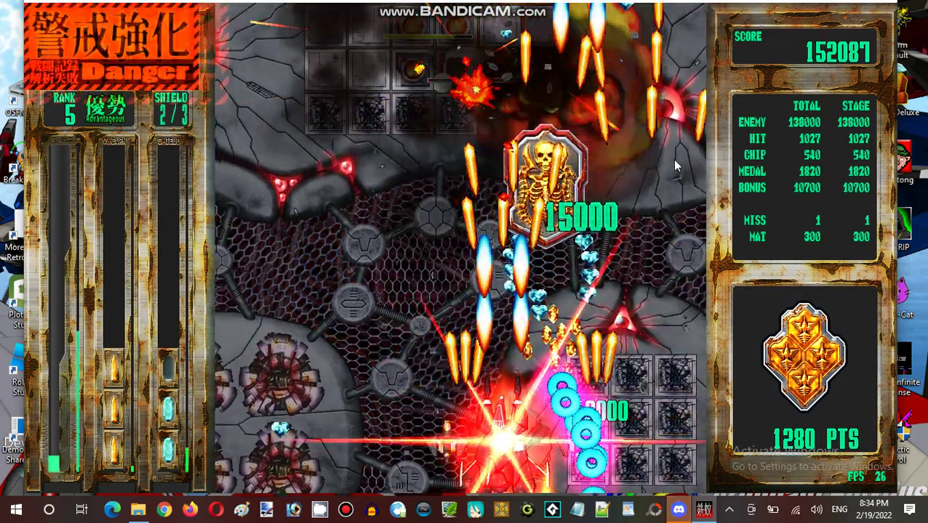
pyautogui.press('Right')
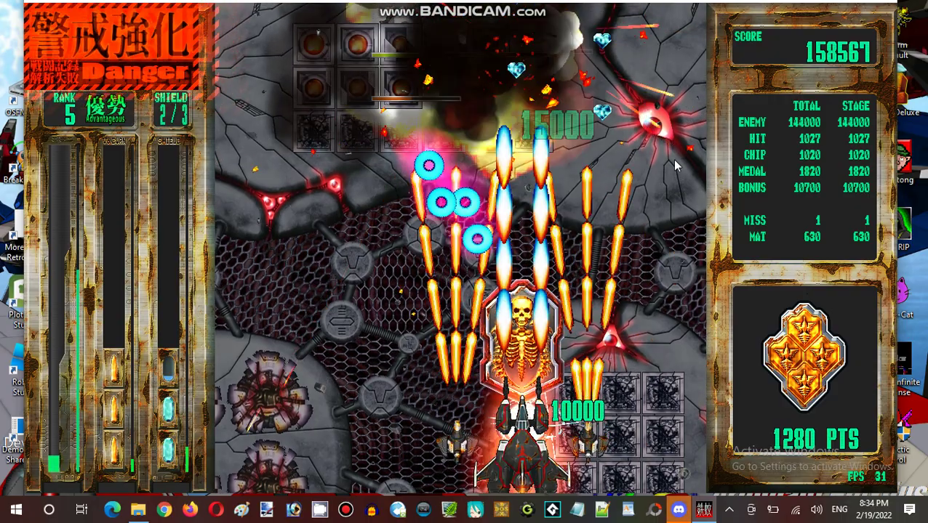
pyautogui.press('Right')
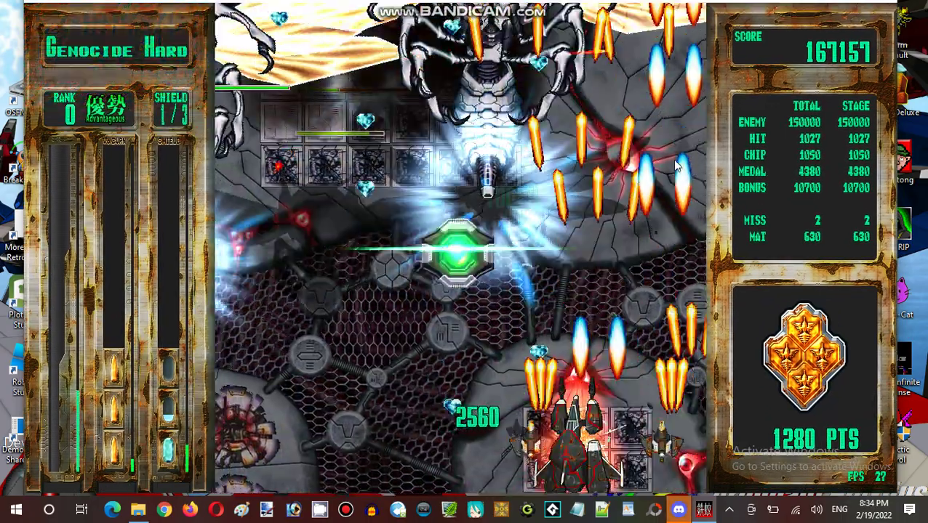
pyautogui.press('Up')
pyautogui.press('Up')
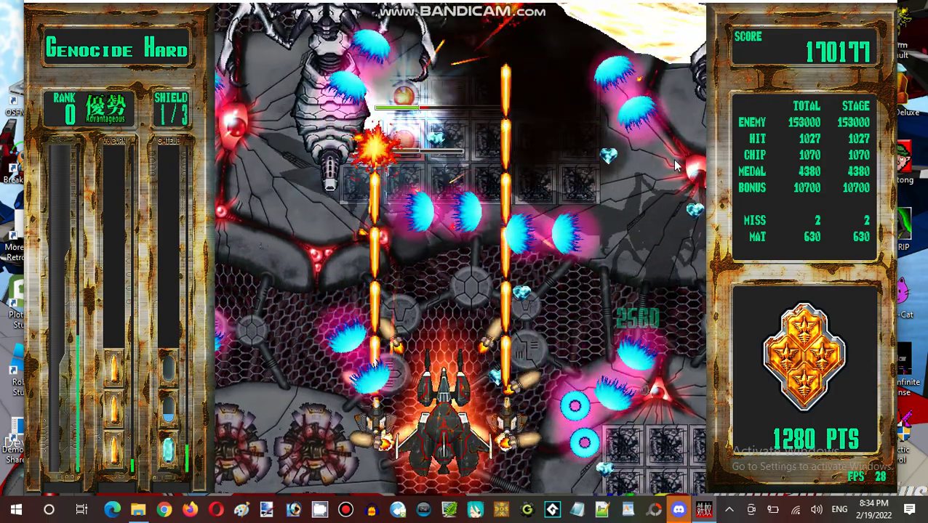
pyautogui.press('Down')
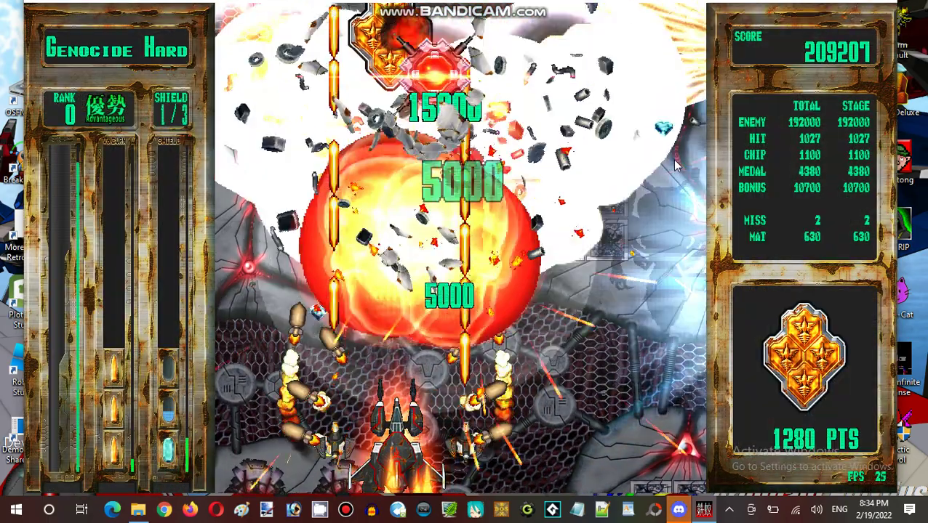
# Step: Collect medals at the top, then fire on the fortress as the boss advances
pyautogui.press('Up')
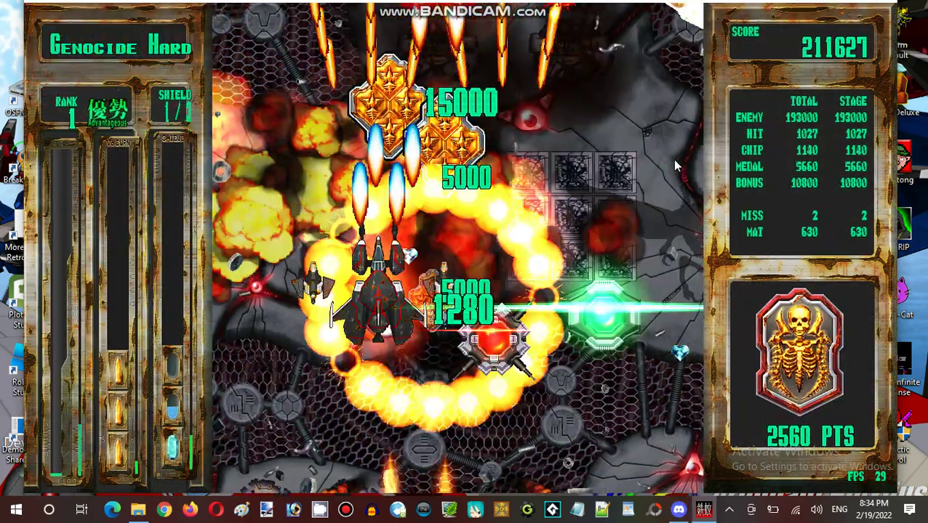
pyautogui.press('Up')
pyautogui.press('Down')
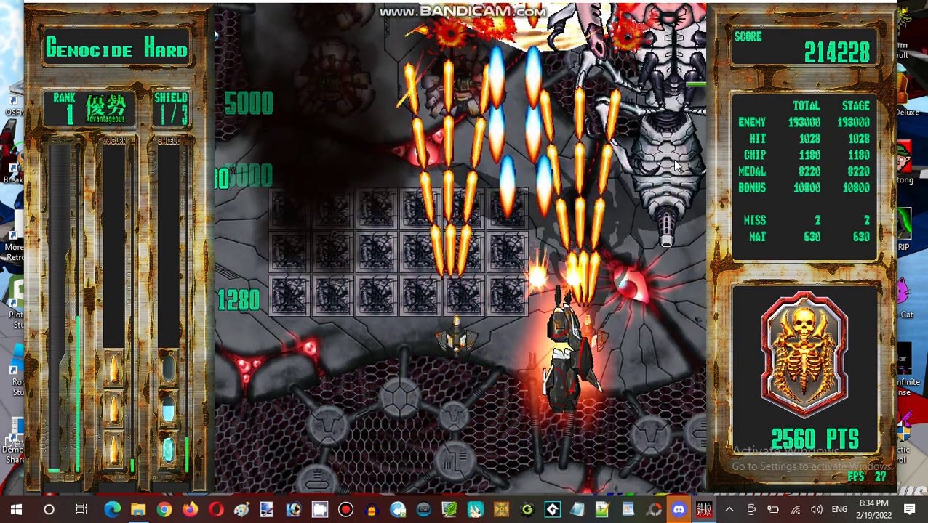
pyautogui.press('Down')
pyautogui.press('z')
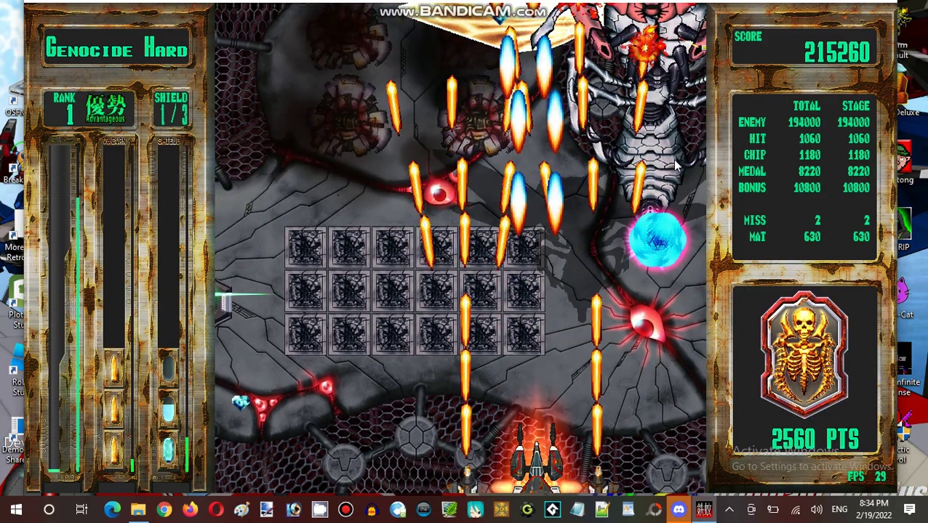
pyautogui.press('Left')
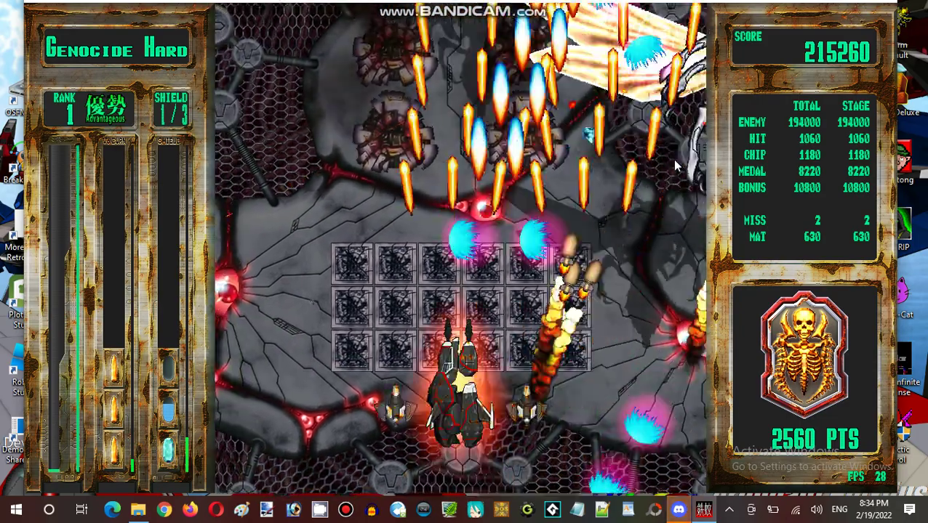
pyautogui.press('Right')
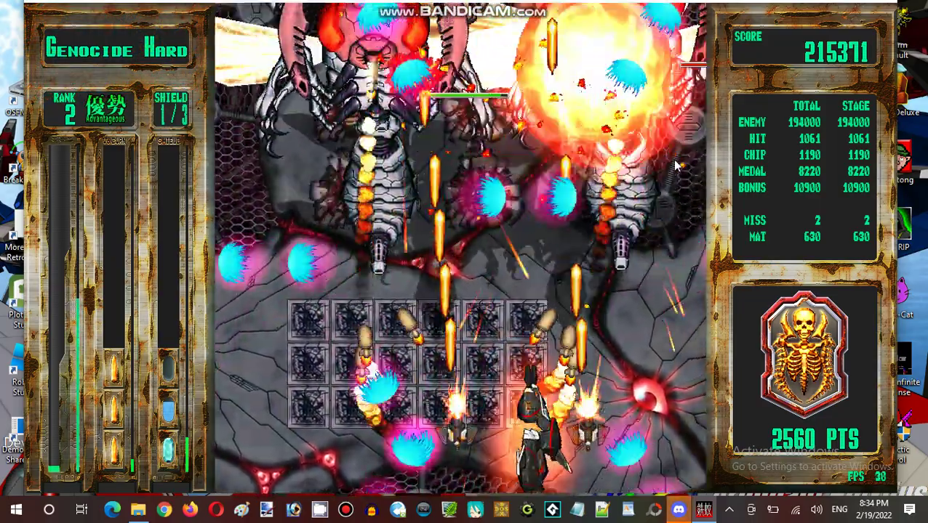
# Step: Line up on the twin insect bosses and shoot one down
pyautogui.press('Left')
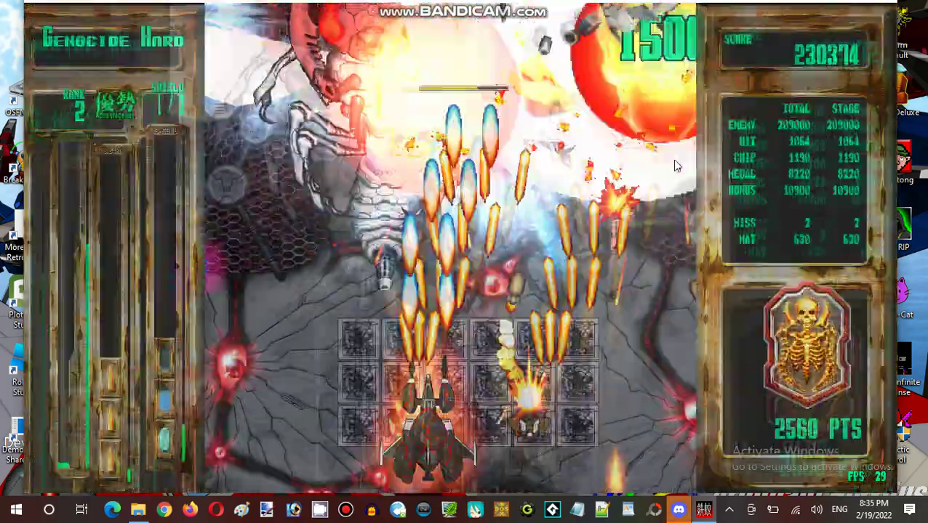